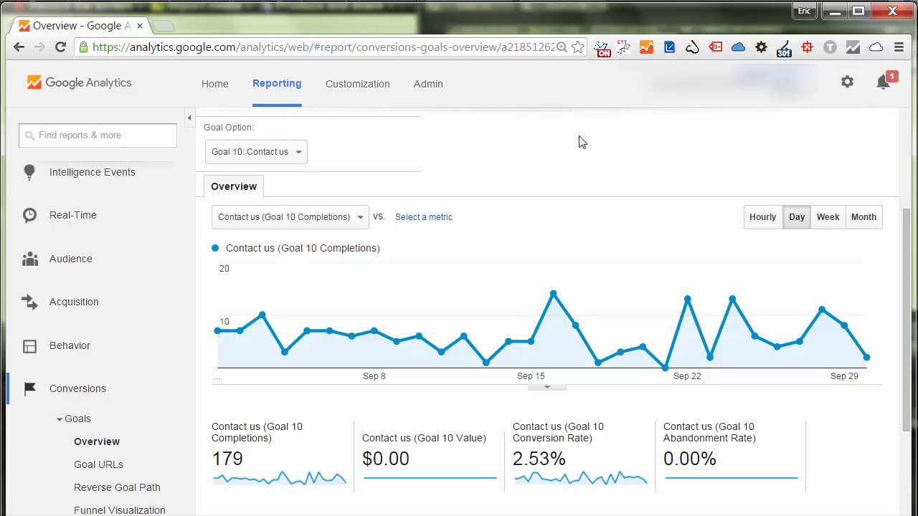
- Start a new calculated metric for the 01 Main view, named "User-Based Conversion Rate" with the Percent formatting type
left_click(430, 84)
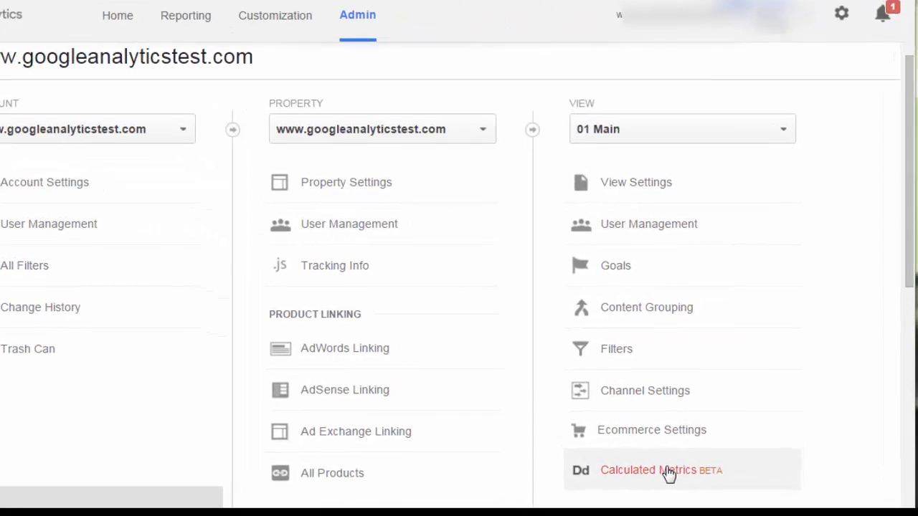
left_click(667, 472)
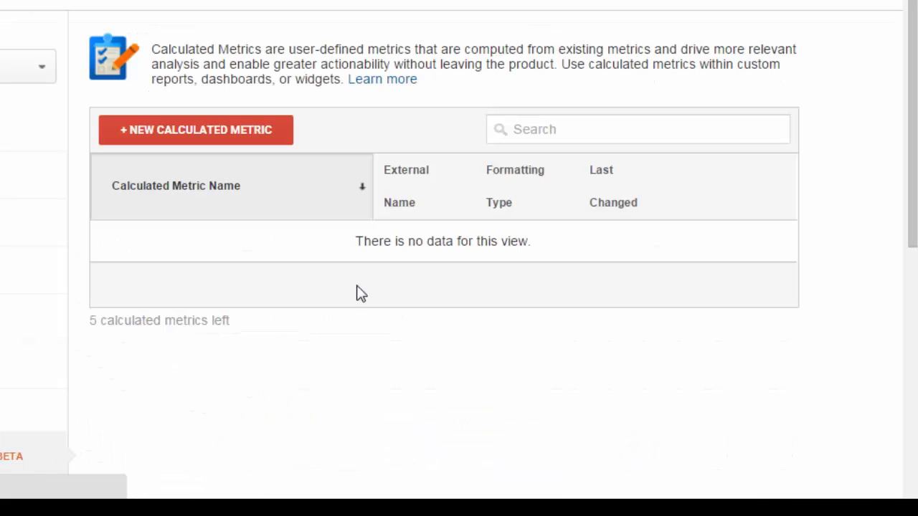
left_click(204, 131)
left_click(205, 102)
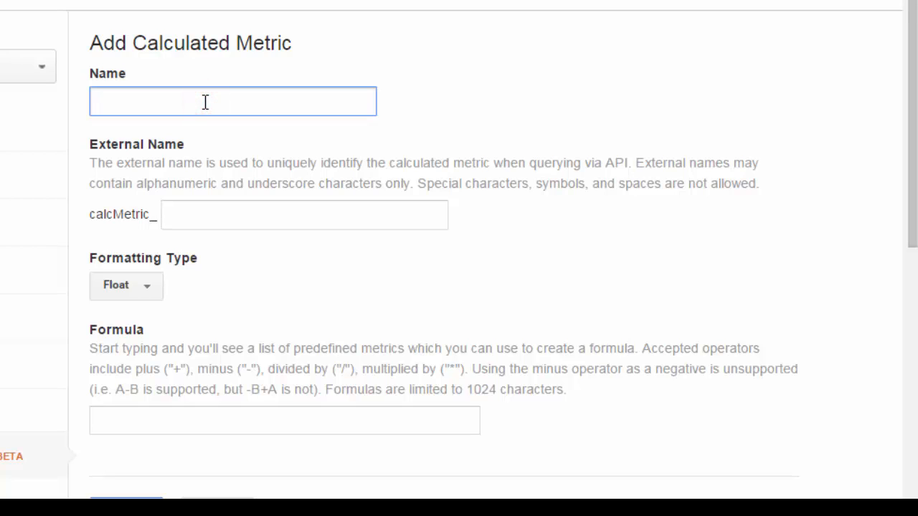
type("User-Based Conversion Rate")
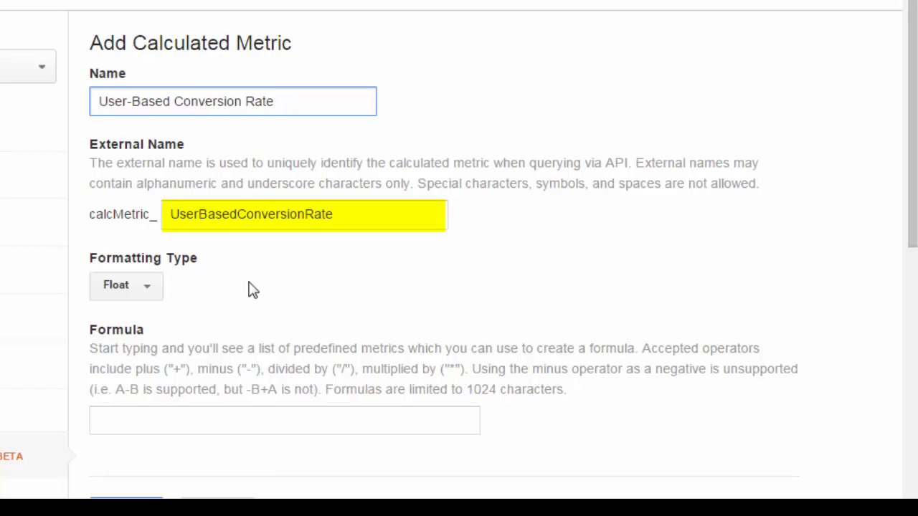
left_click(145, 290)
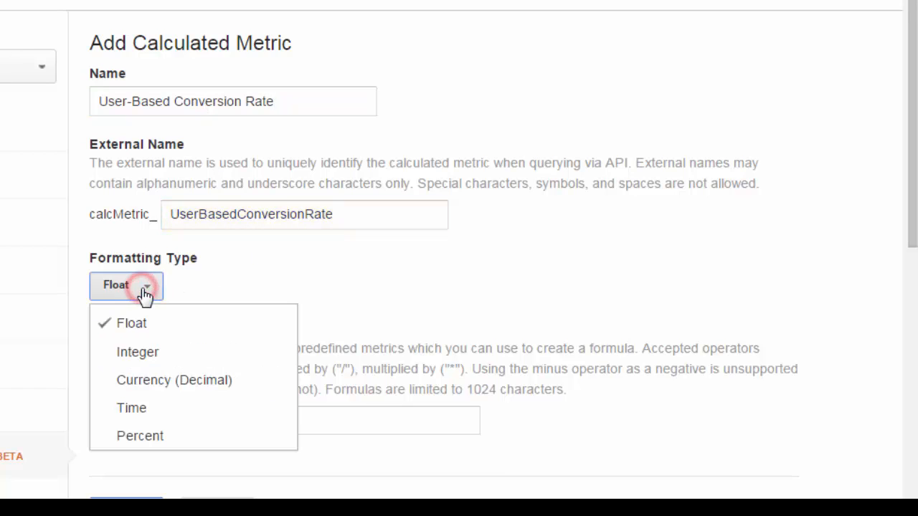
left_click(159, 443)
- Set the metric's formula to Contact us (Goal 10 Completions) divided by Users and create the metric
left_click(163, 426)
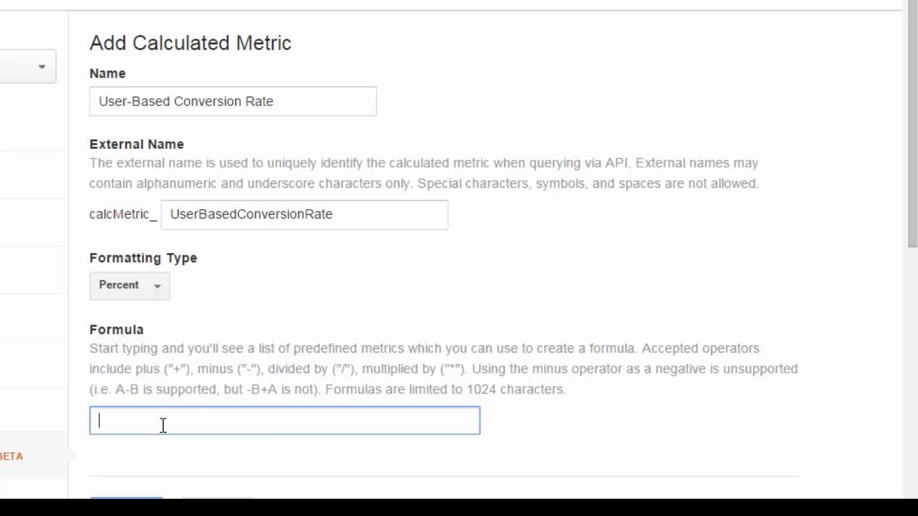
type("goa")
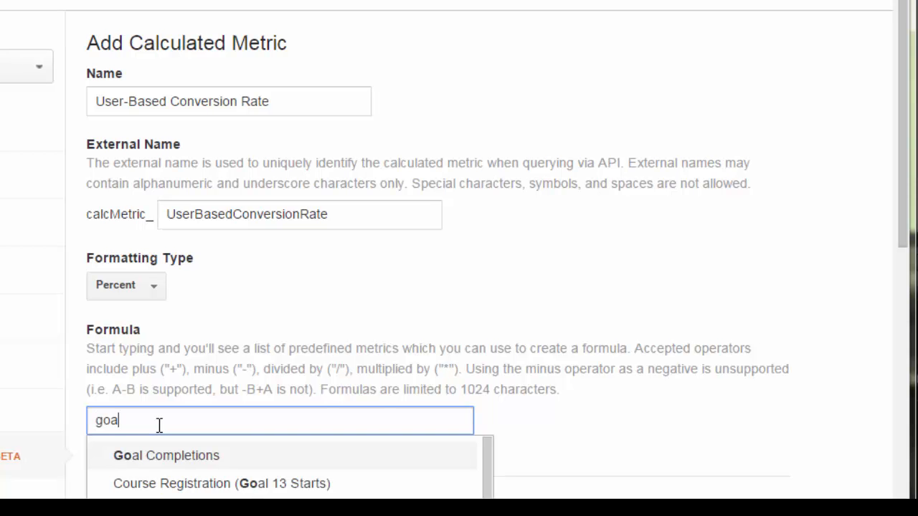
type("l 10")
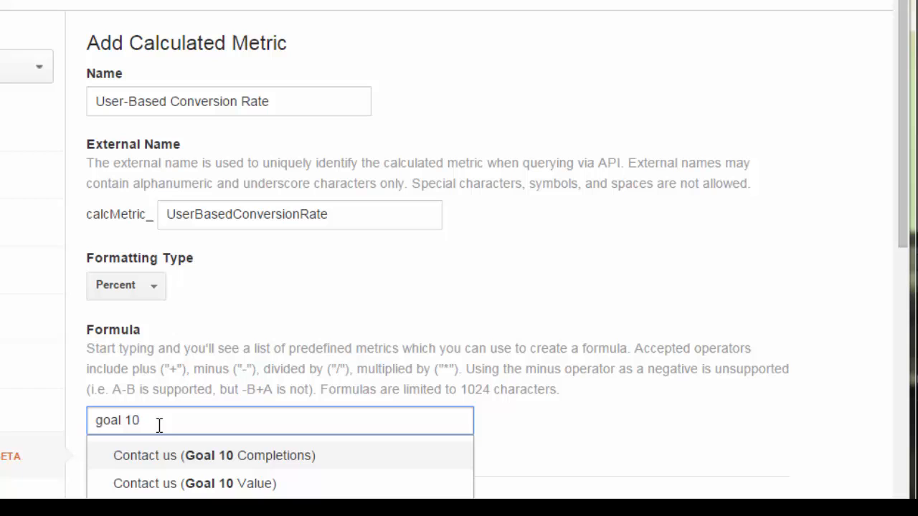
left_click(172, 461)
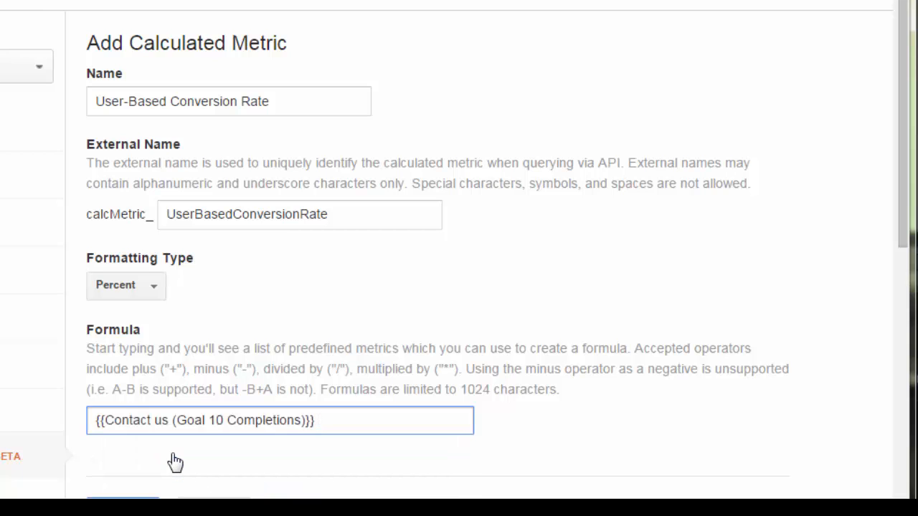
type("/ use")
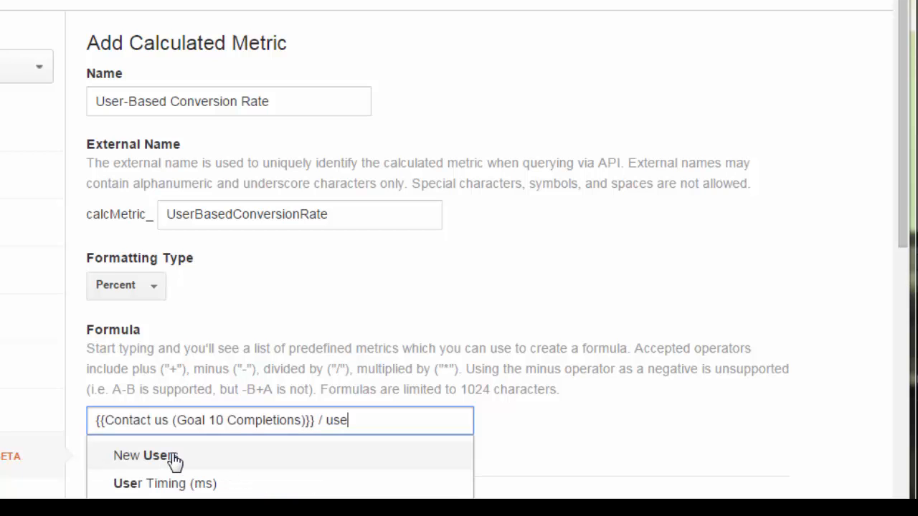
type("rs")
left_click(136, 483)
scroll(127, 380, "down", 2)
left_click(126, 381)
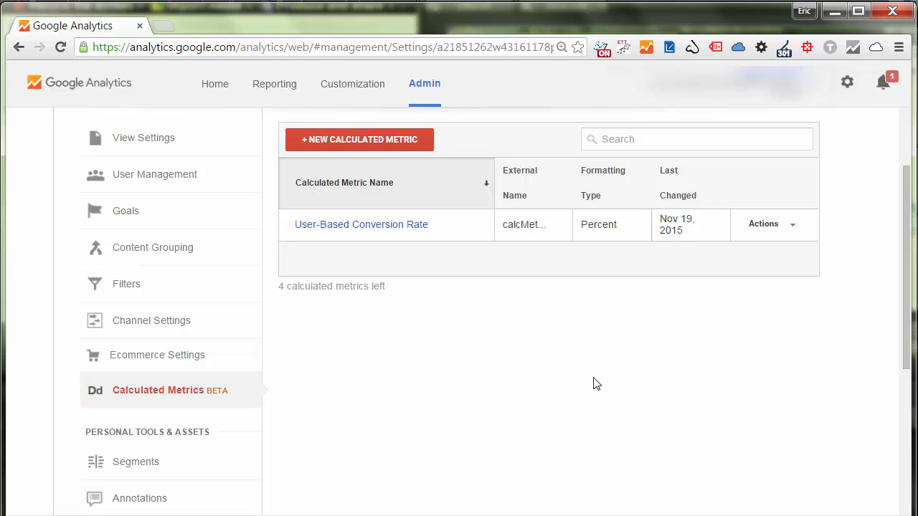
- Start a new custom report titled "User-Based Contact Us by Device Category"
left_click(351, 84)
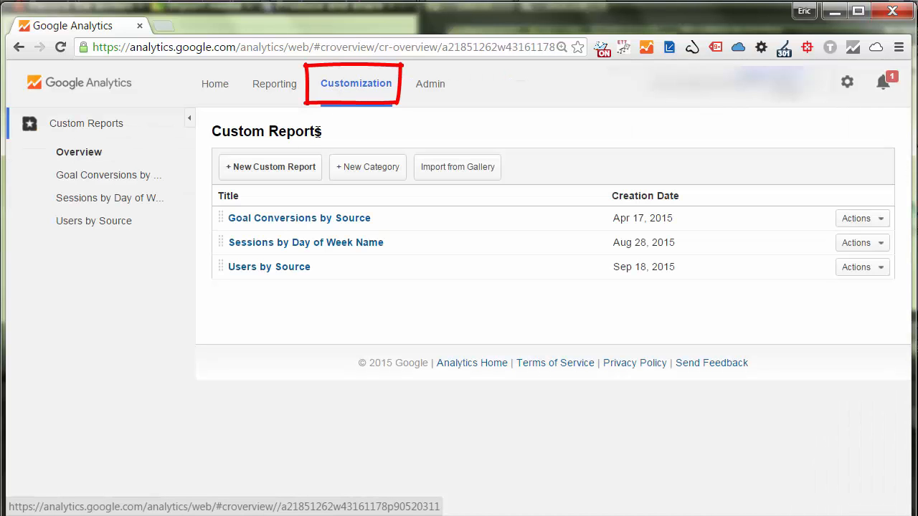
left_click(290, 174)
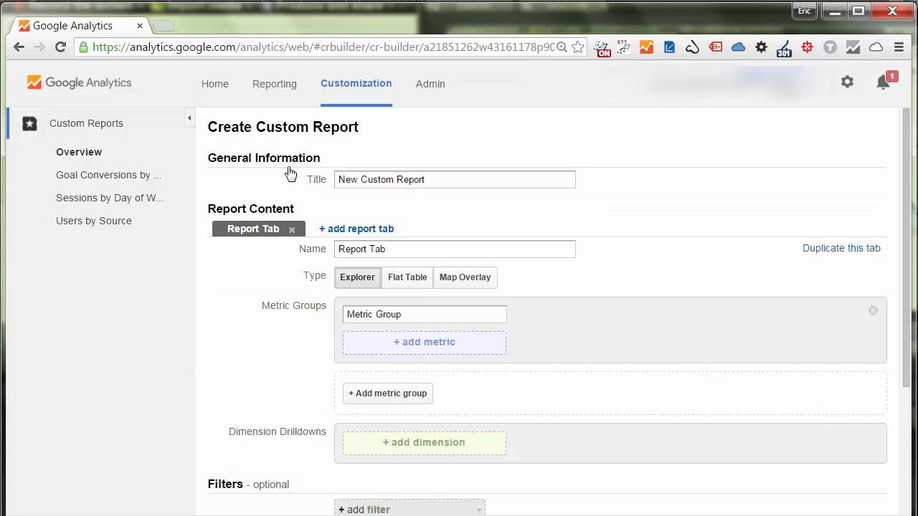
triple_click(365, 179)
type("User")
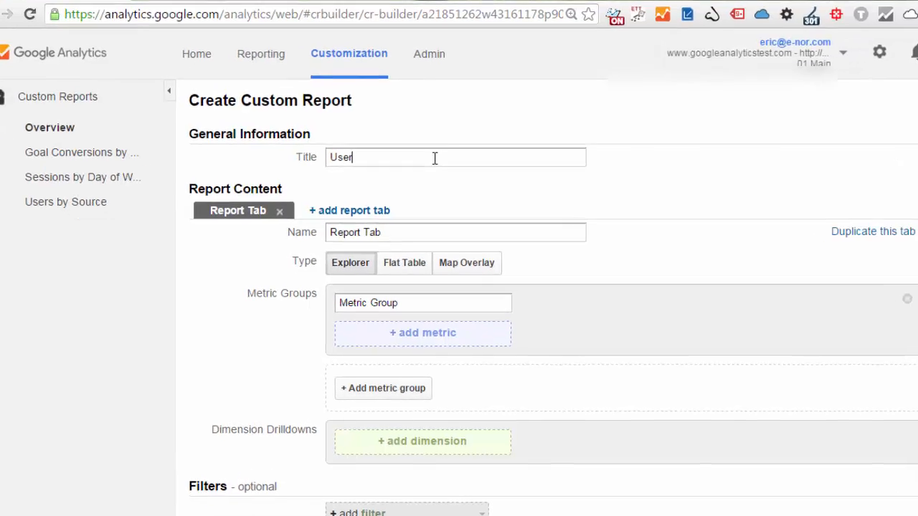
type("-Based")
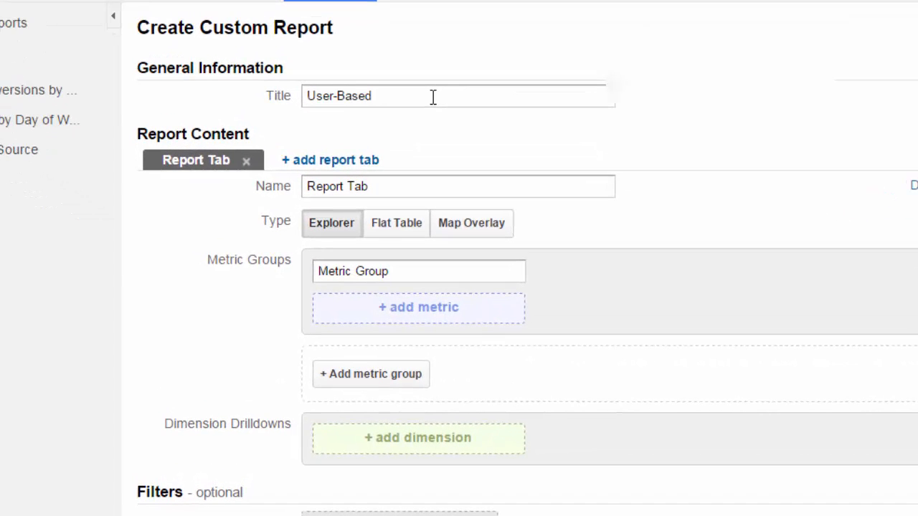
type(" Contact U")
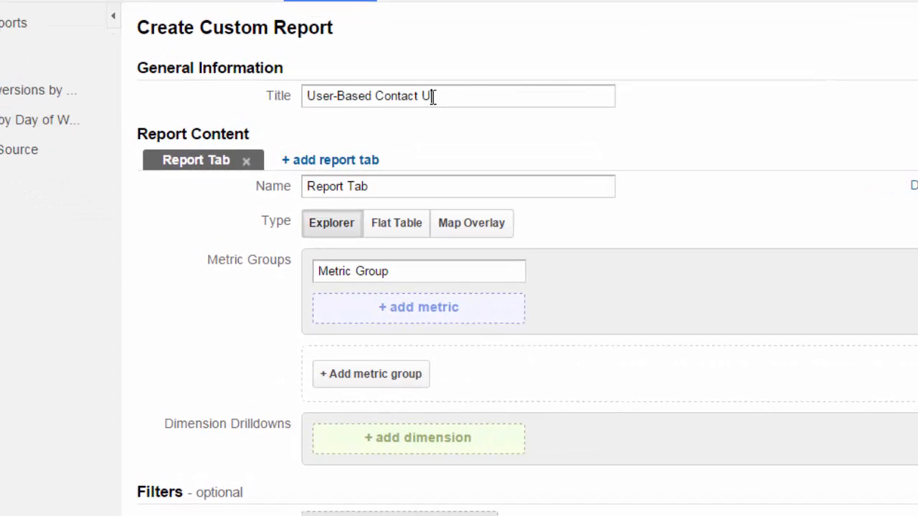
type("s by Device Category")
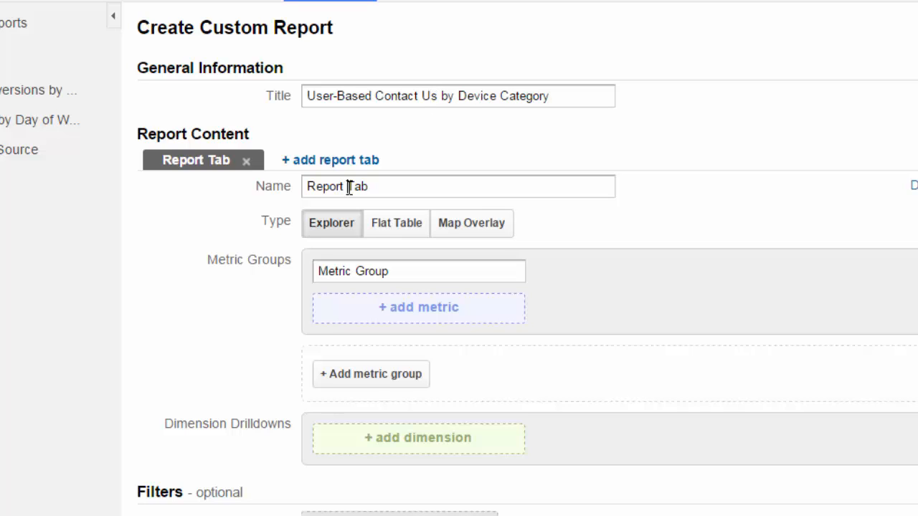
- Name the report tab "Main" and its metric group "Conversions"
triple_click(349, 188)
type("Main")
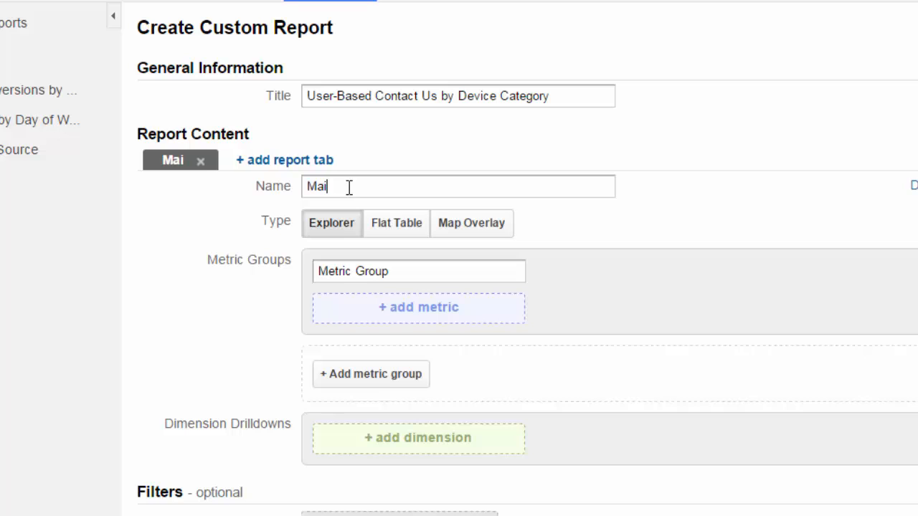
triple_click(369, 270)
type("Conversions")
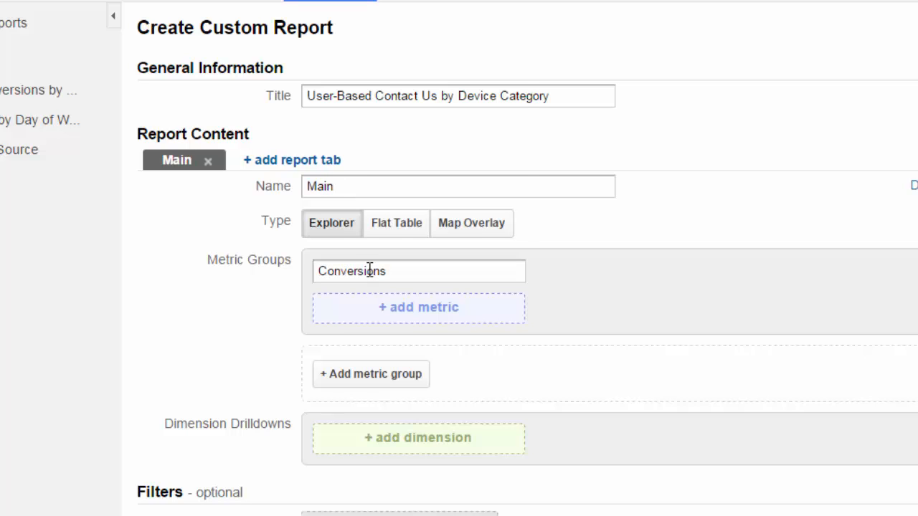
- Add the Users metric and the calculated User-Based Conversion Rate metric to the Conversions group
left_click(419, 307)
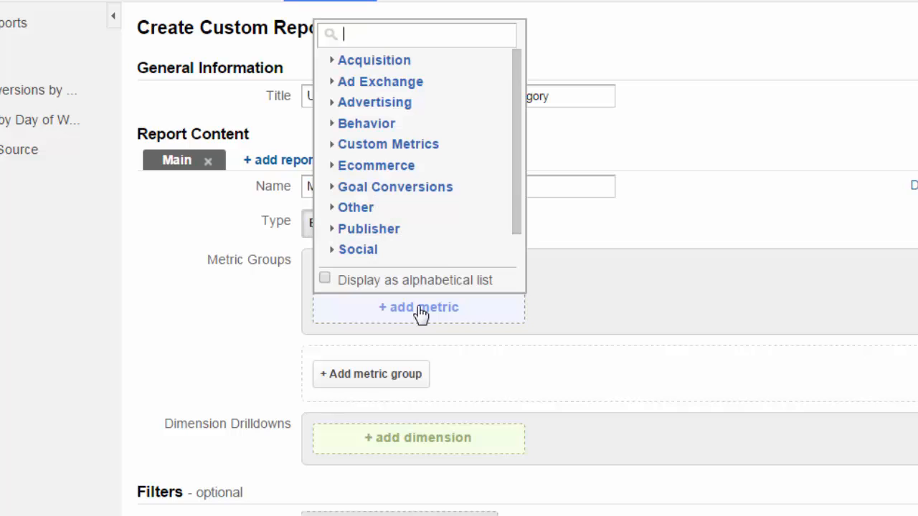
type("users")
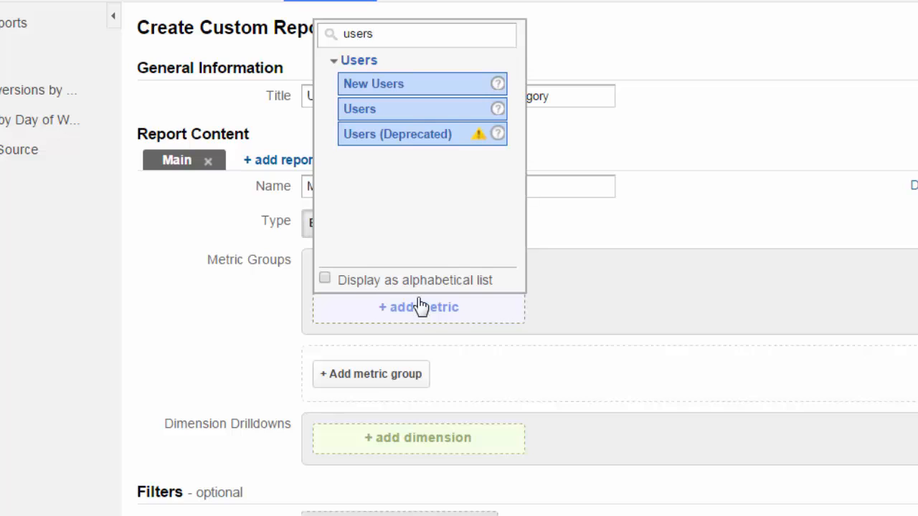
left_click(418, 109)
left_click(630, 309)
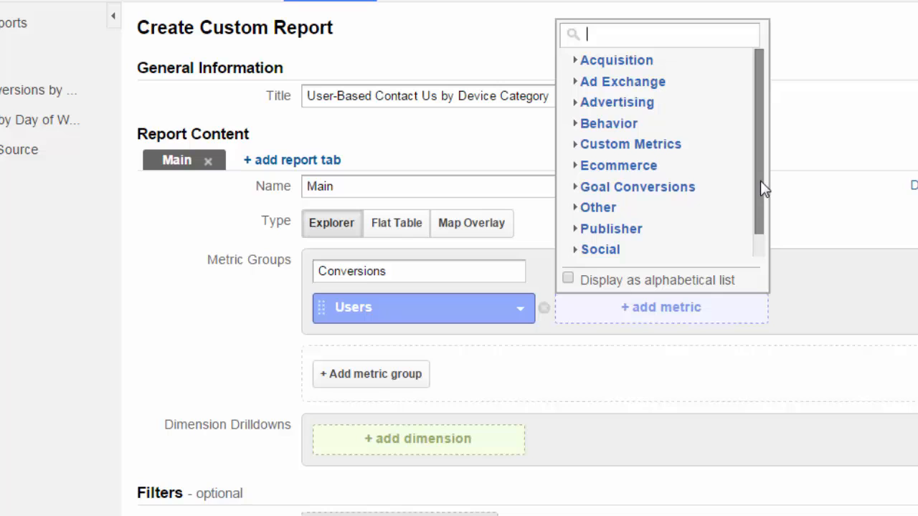
left_click_drag(761, 181, 762, 214)
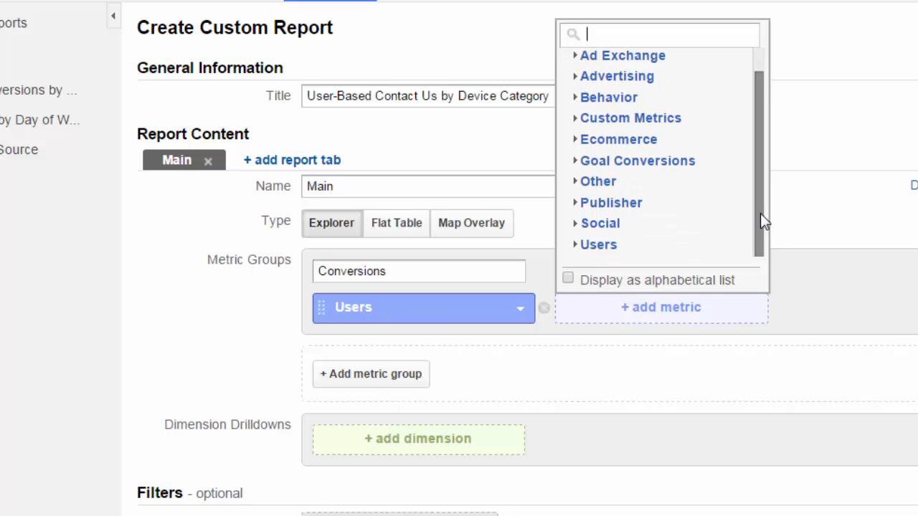
left_click(605, 183)
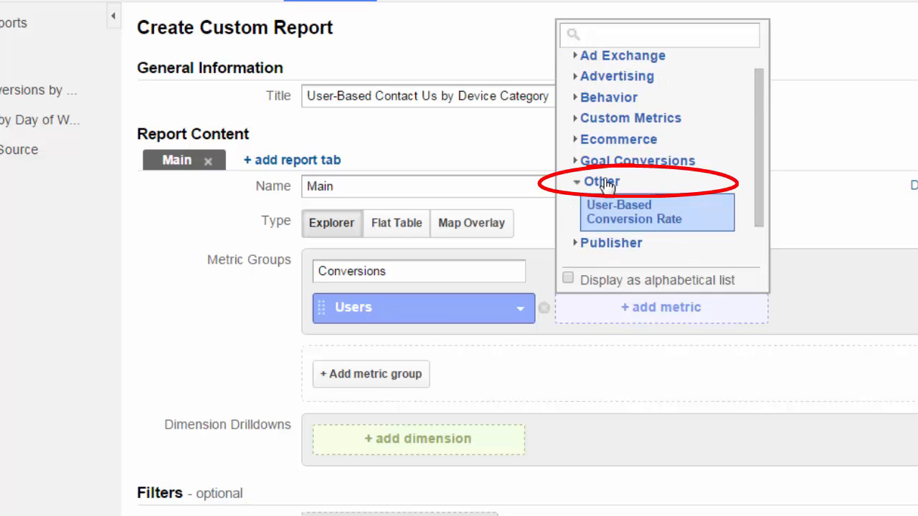
left_click(621, 211)
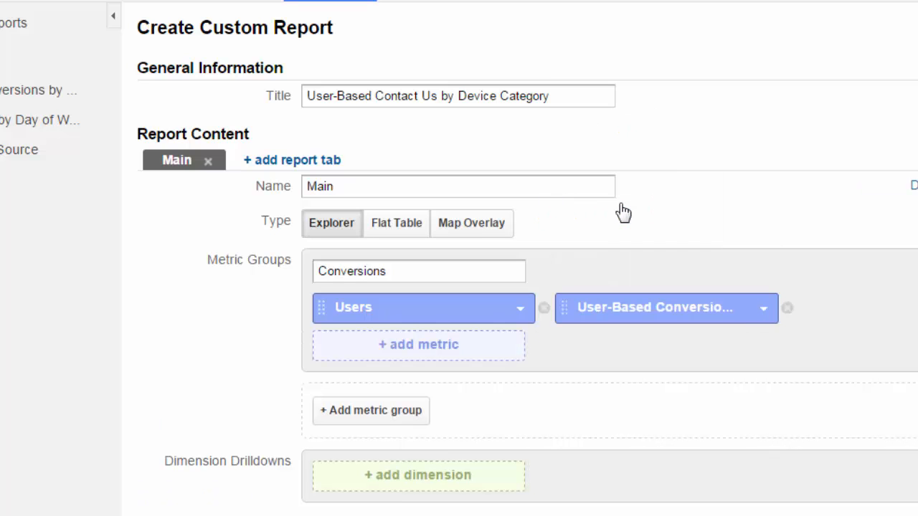
- Add Device Category as the dimension drilldown, save the custom report and view its data
left_click(453, 484)
type("device")
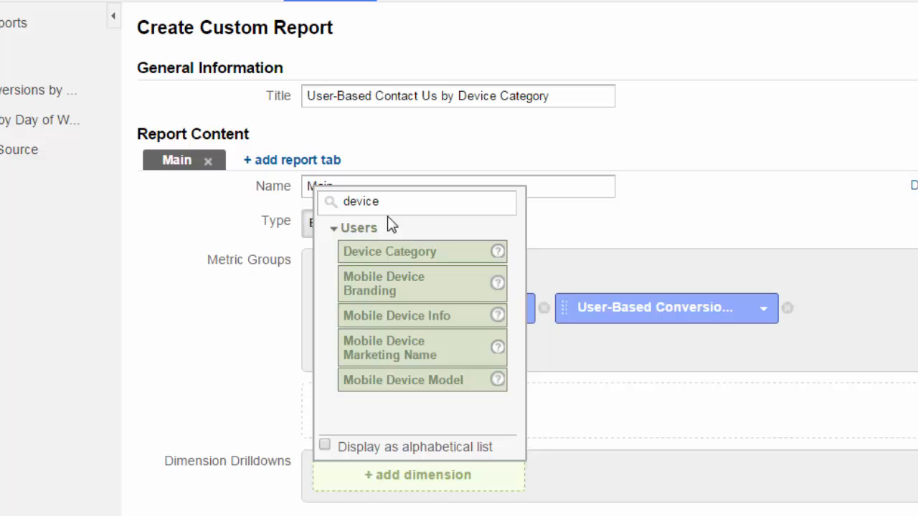
left_click(407, 251)
scroll(402, 358, "down", 4)
left_click(332, 447)
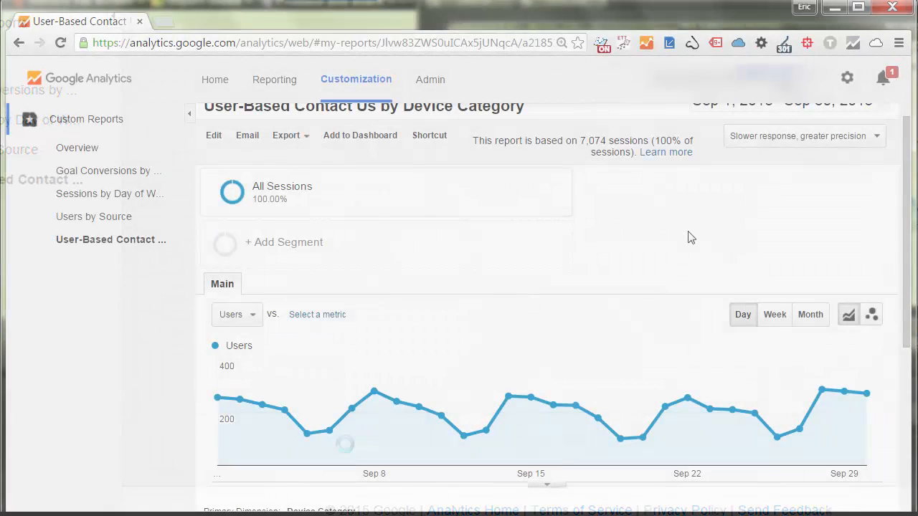
scroll(691, 238, "down", 4)
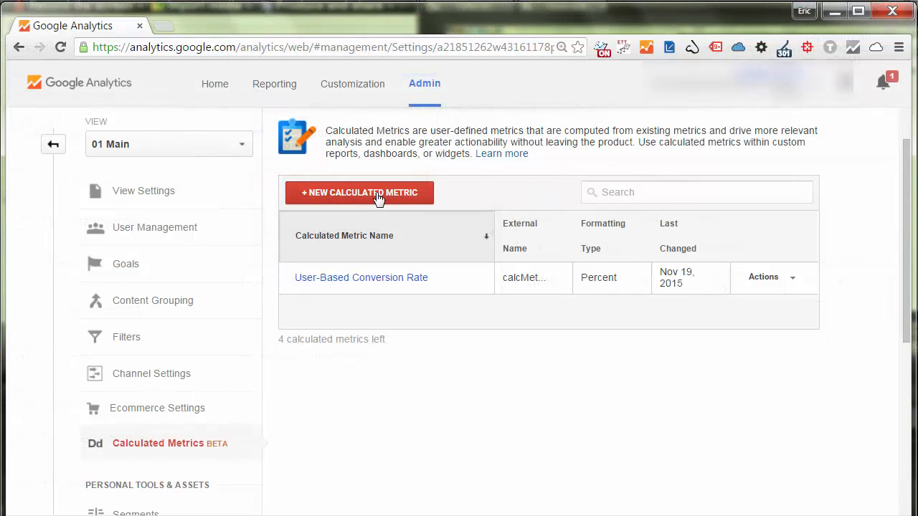
- Start a new calculated metric named "Non-Bounce Contact Conversion Rate" with the Percent formatting type
left_click(378, 194)
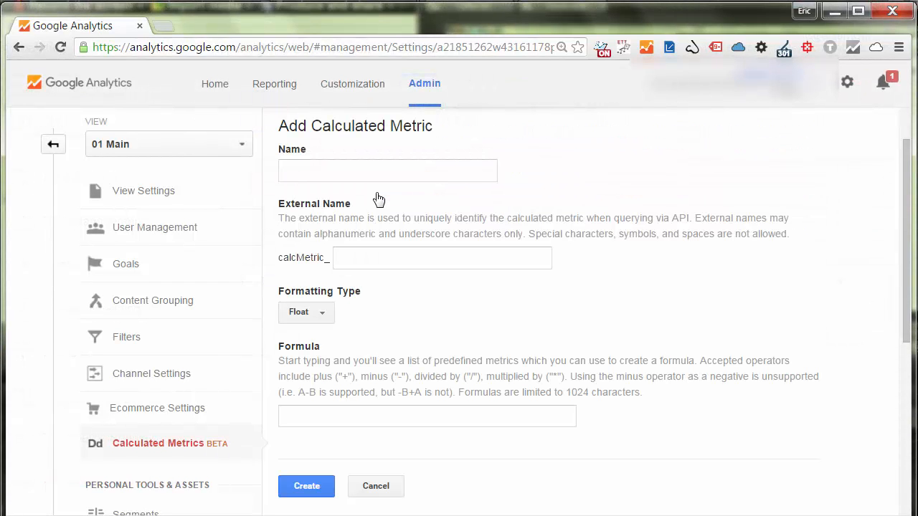
left_click(414, 166)
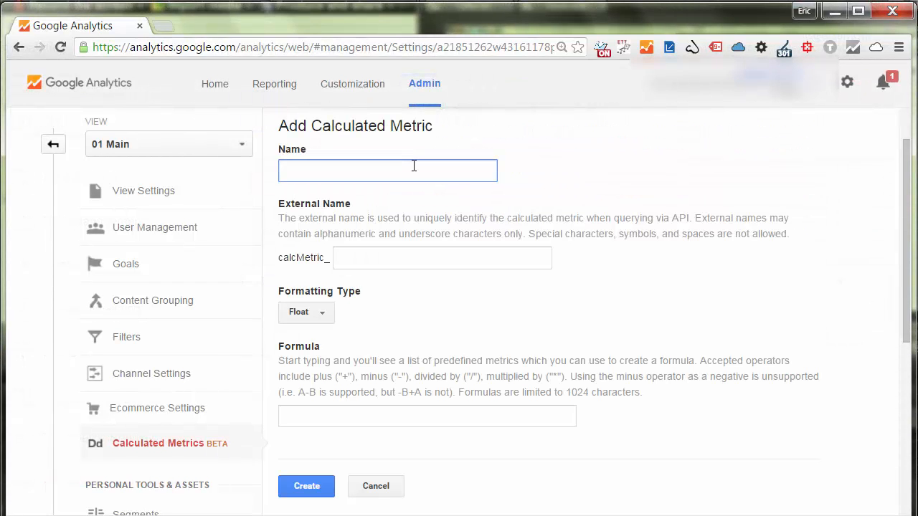
type("Non-Bounce")
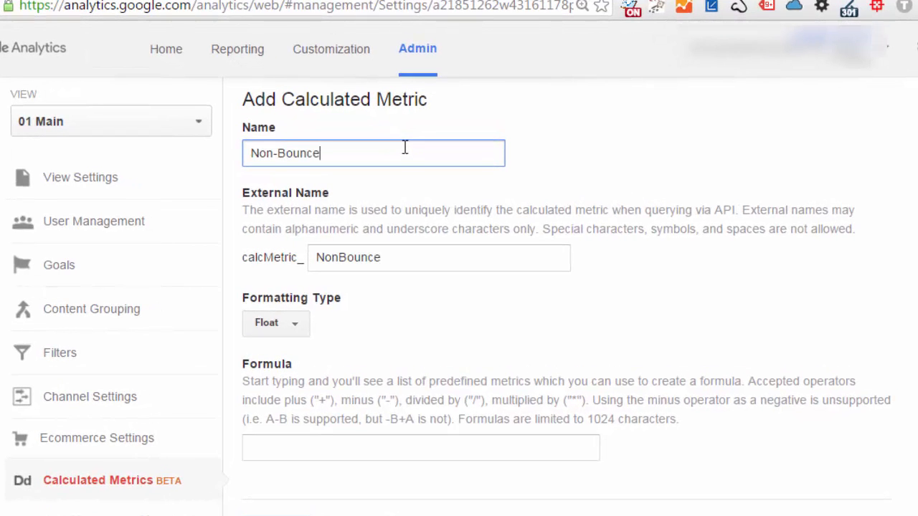
type(" Contact")
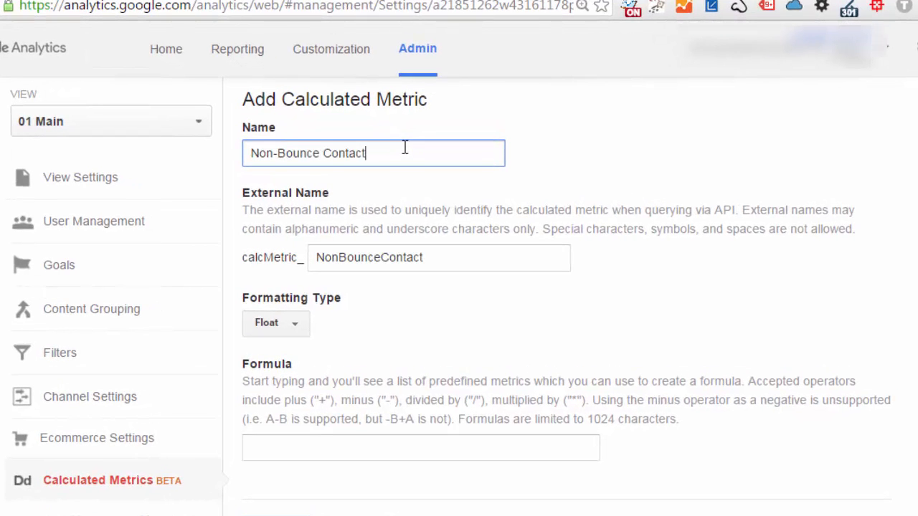
type(" Conversion ")
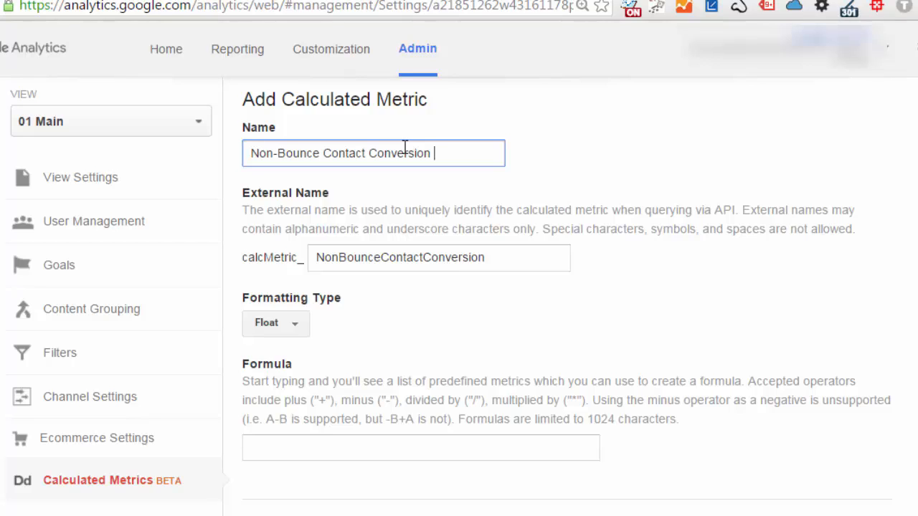
type("Rate")
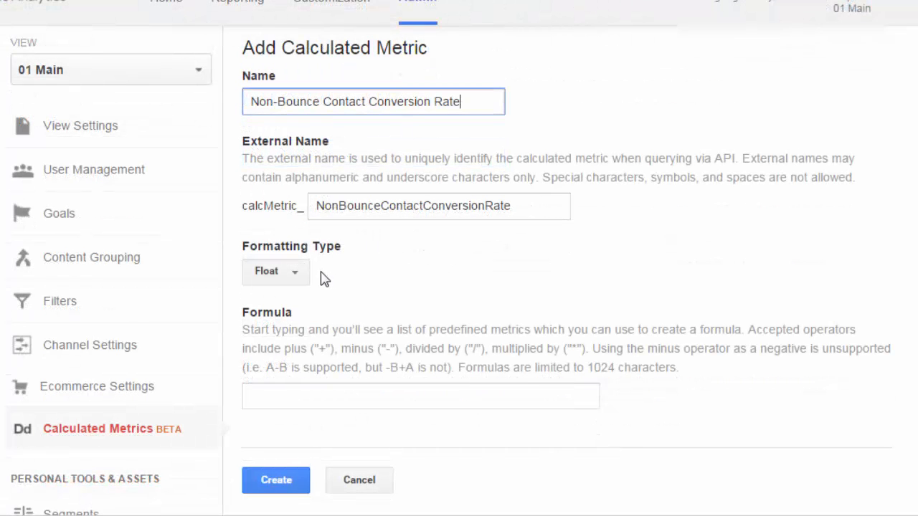
left_click(286, 278)
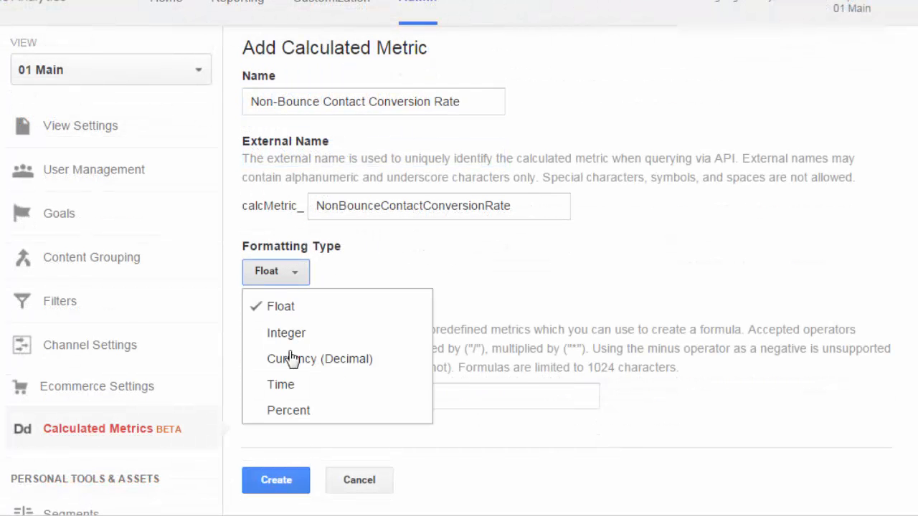
left_click(288, 411)
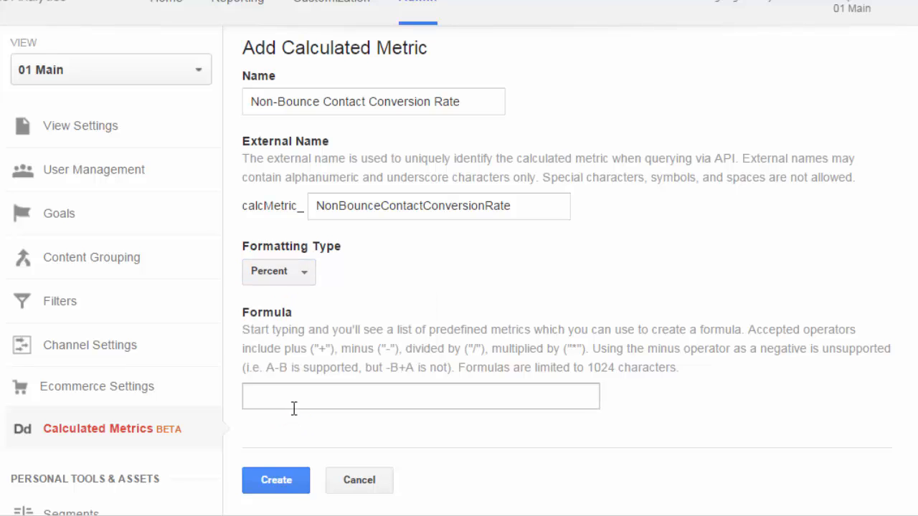
- Enter the metric's formula as {{Contact us (Goal 10 Completions)}} / {{Sessions}} - {{Bounces}}
left_click(305, 401)
type("goal ")
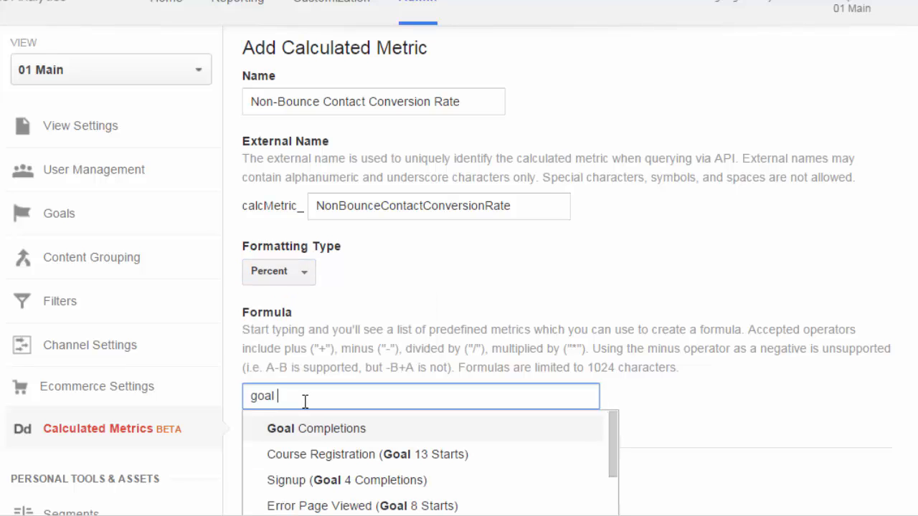
type("10")
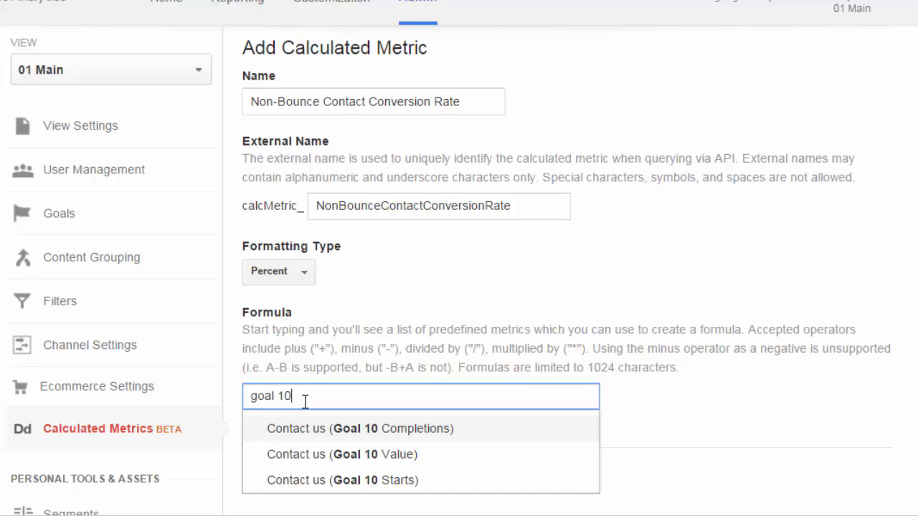
left_click(317, 429)
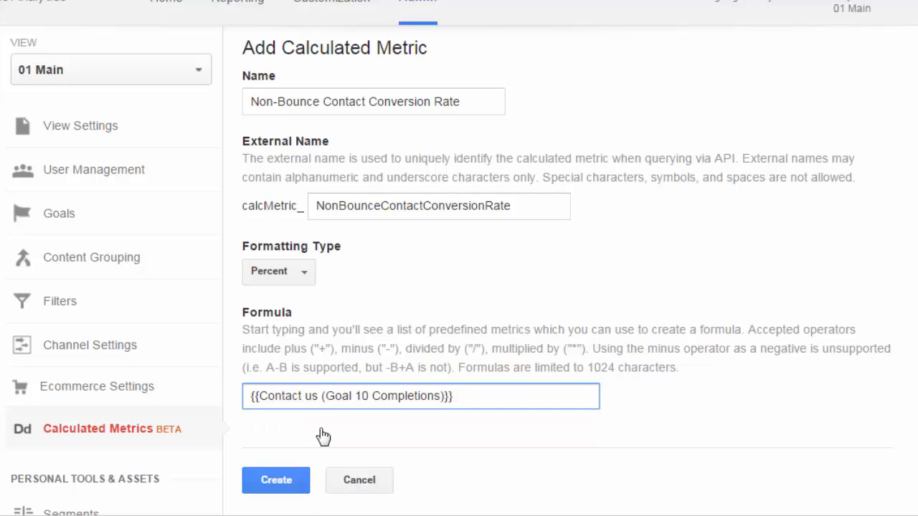
type("/ session")
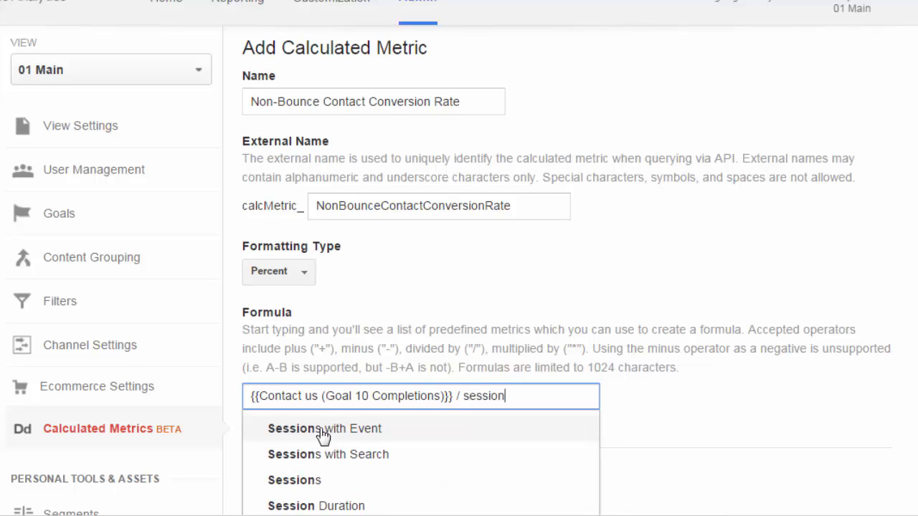
left_click(317, 481)
type("- {{Bounce")
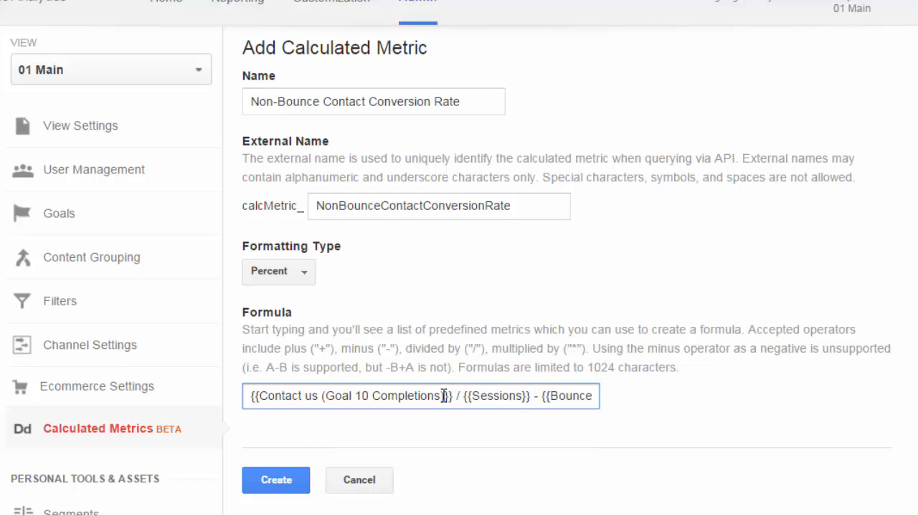
- Enclose {{Sessions}} - {{Bounces}} in parentheses in the formula and create the calculated metric
left_click(462, 399)
type("(")
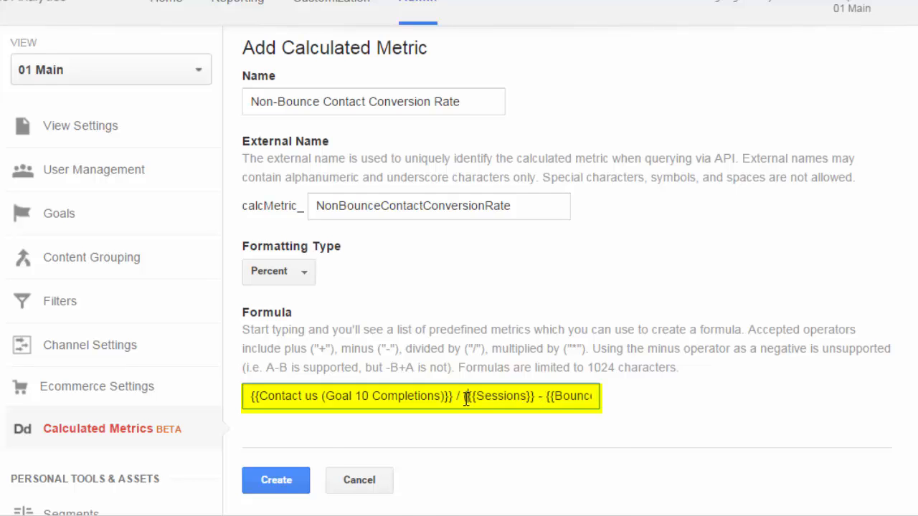
left_click(536, 398)
type("- ")
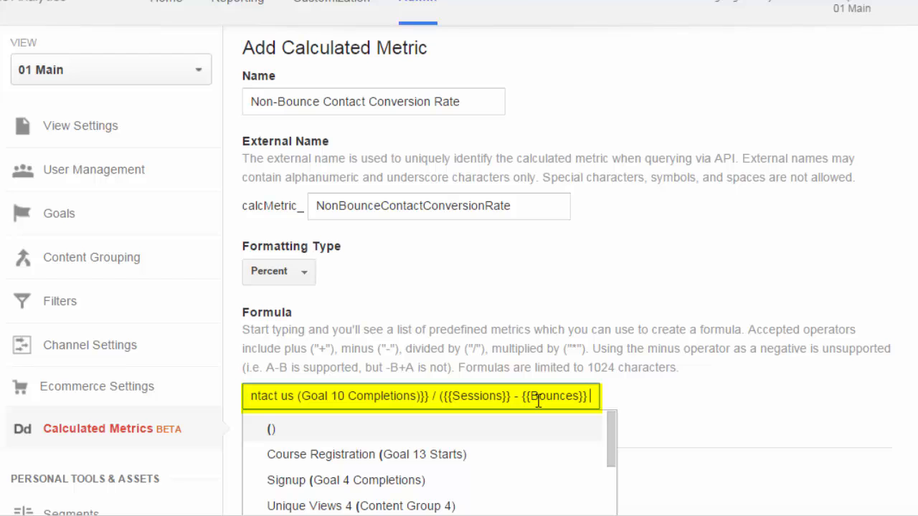
type(")")
left_click(677, 416)
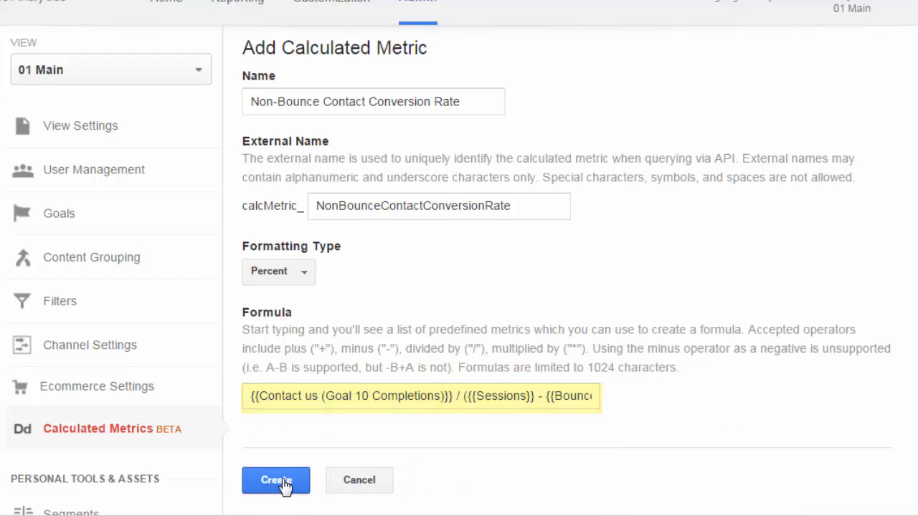
left_click(276, 480)
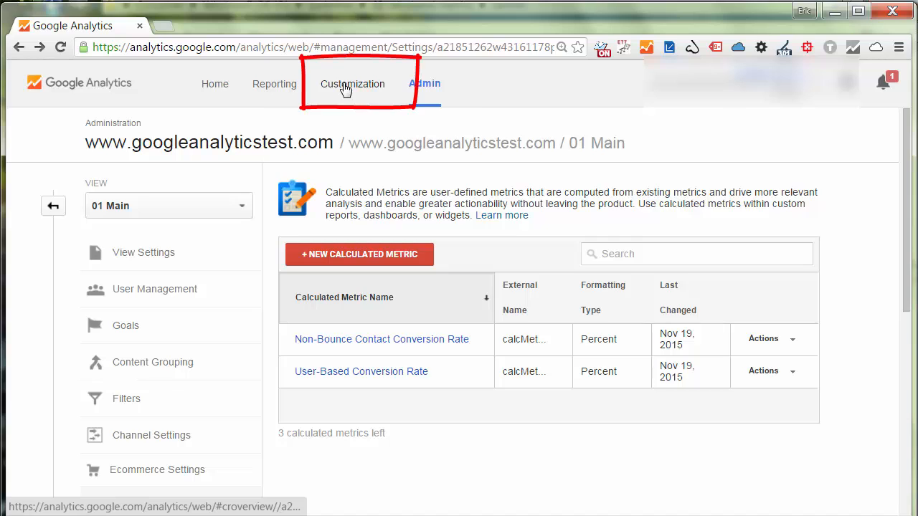
- Start a new custom report titled "Non-Bounce Contact Conversion Rate by Source/Mediu"
left_click(345, 89)
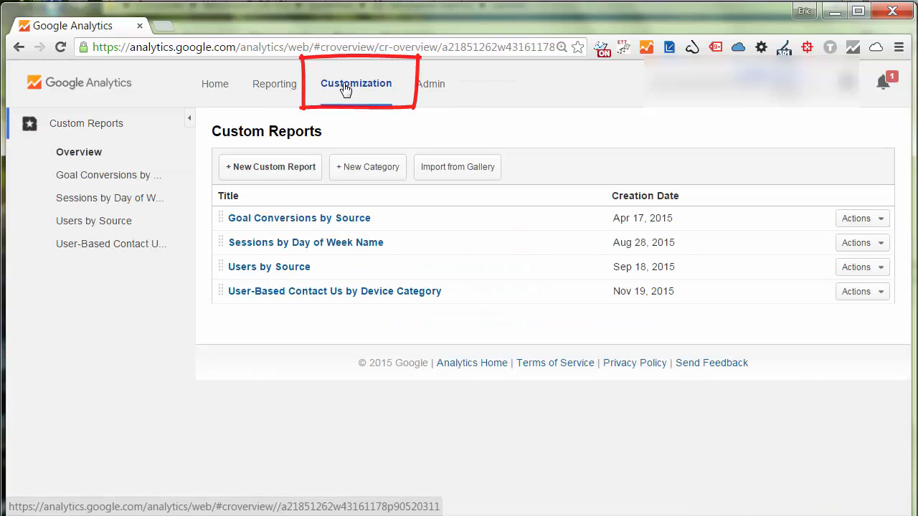
left_click(298, 174)
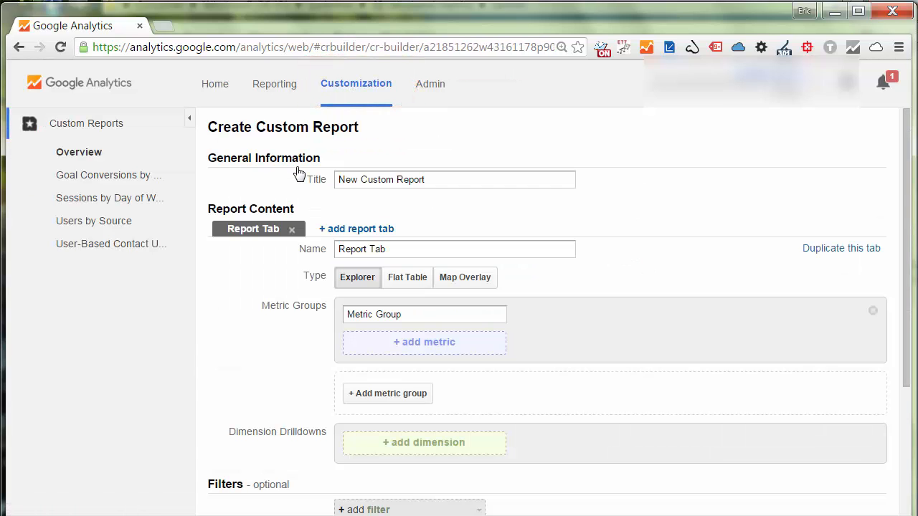
triple_click(359, 175)
type("Non-")
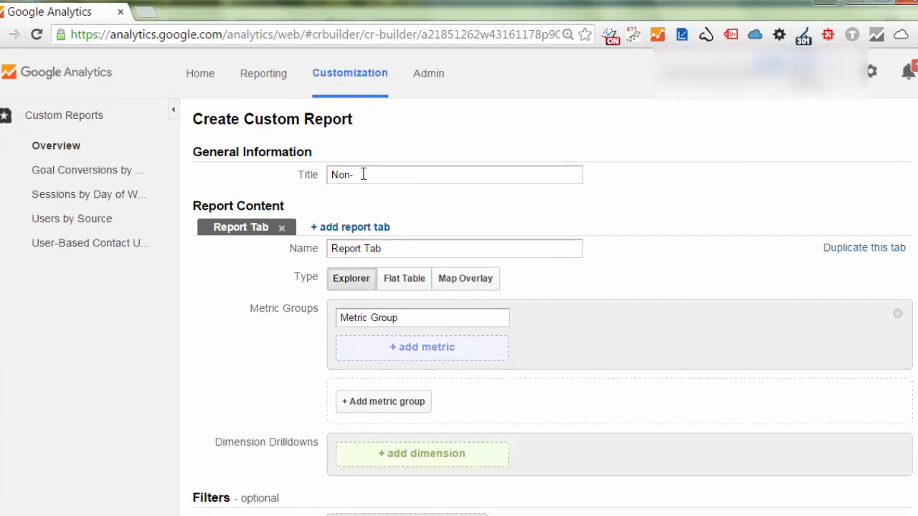
type("Bounce")
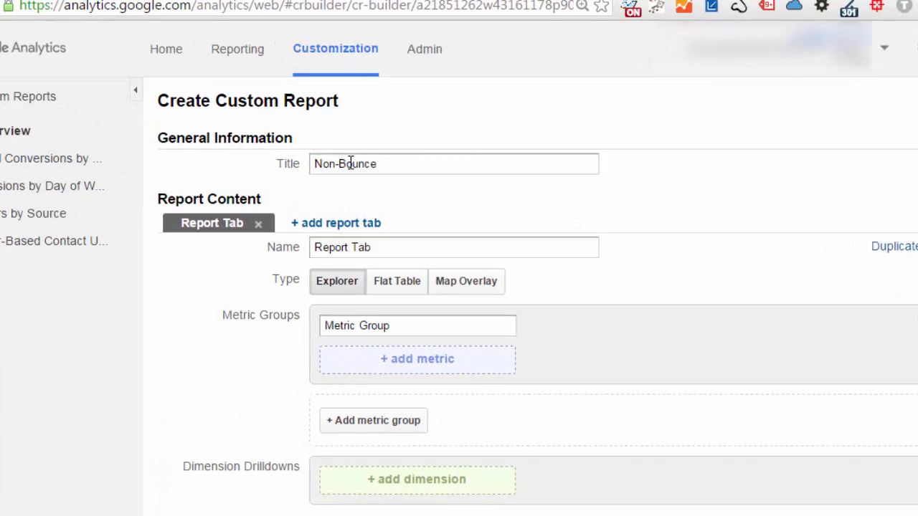
type(" Contact Conversion Rate by ")
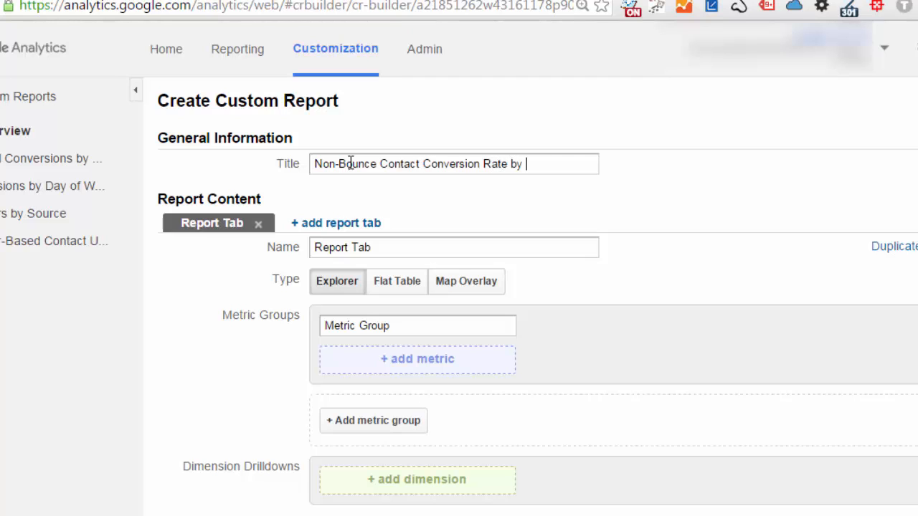
type("Source/Mediu")
- Name the report tab "Main" and its metric group "Conversions"
key("Tab")
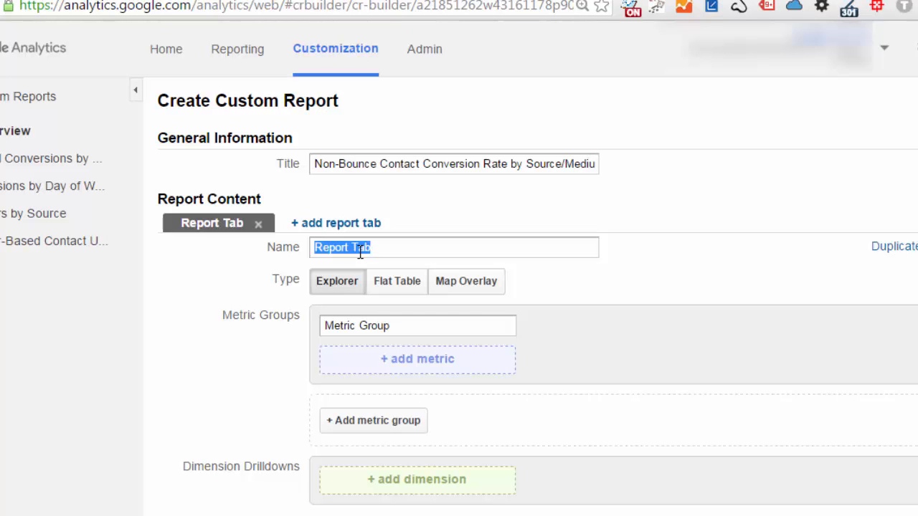
type("Main")
left_click(369, 327)
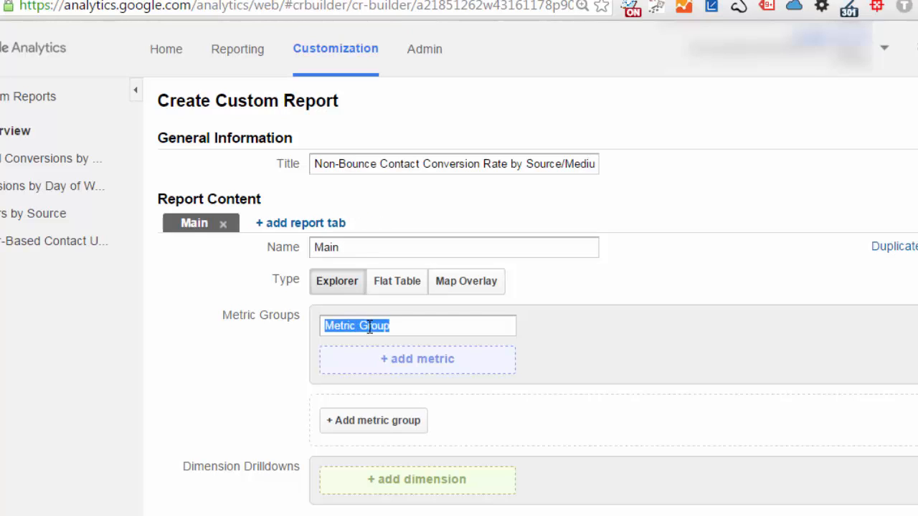
type("Conversions")
- Add the calculated Non-Bounce Contact Conversion Rate metric to the Conversions group
left_click(407, 368)
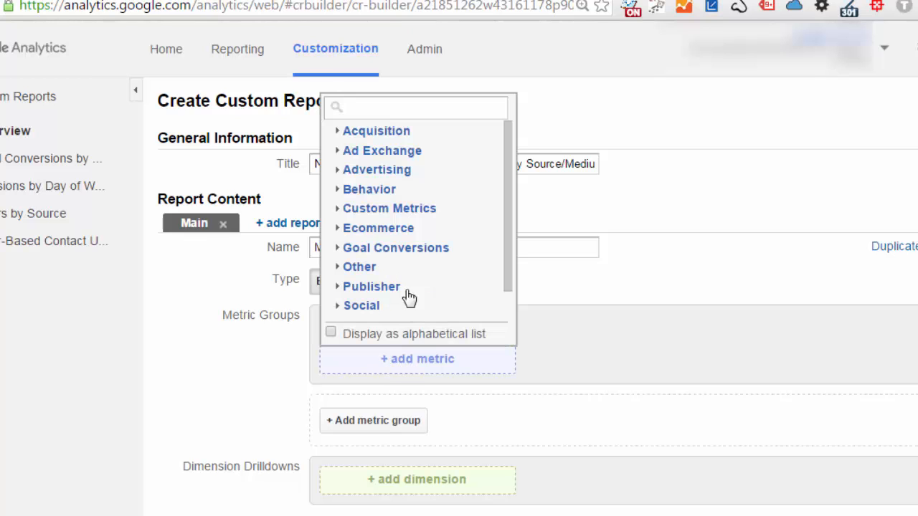
left_click(369, 269)
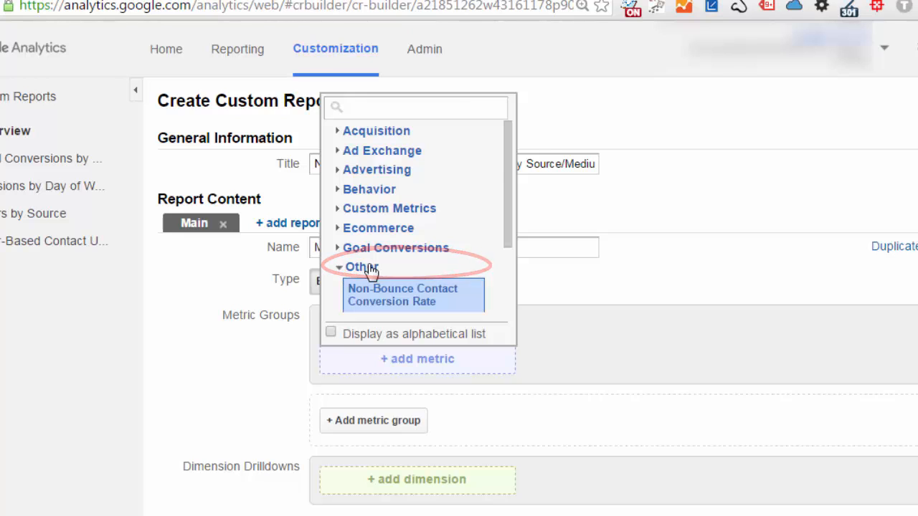
left_click(405, 297)
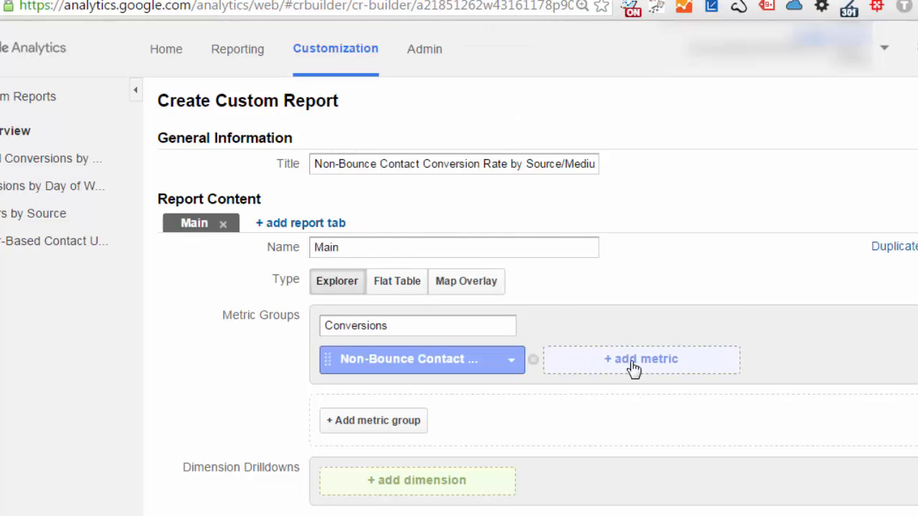
- Add the Sessions metric to the Conversions group and place it before Non-Bounce Contact Conversion Rate
left_click(634, 366)
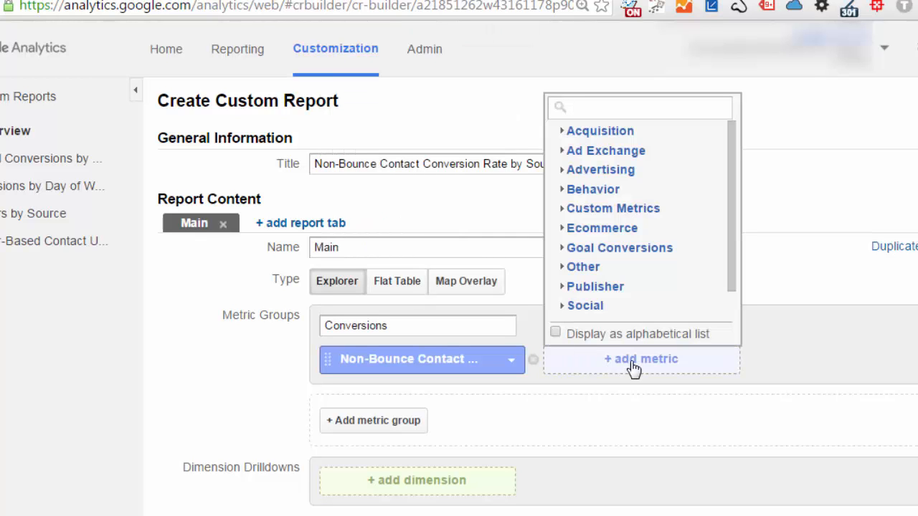
type("sessio")
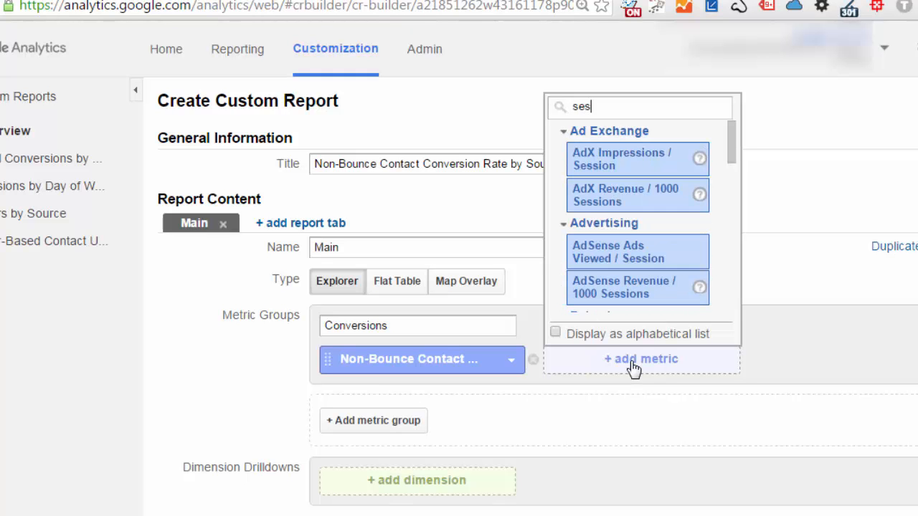
type("ns")
left_click_drag(733, 199, 733, 297)
left_click(667, 301)
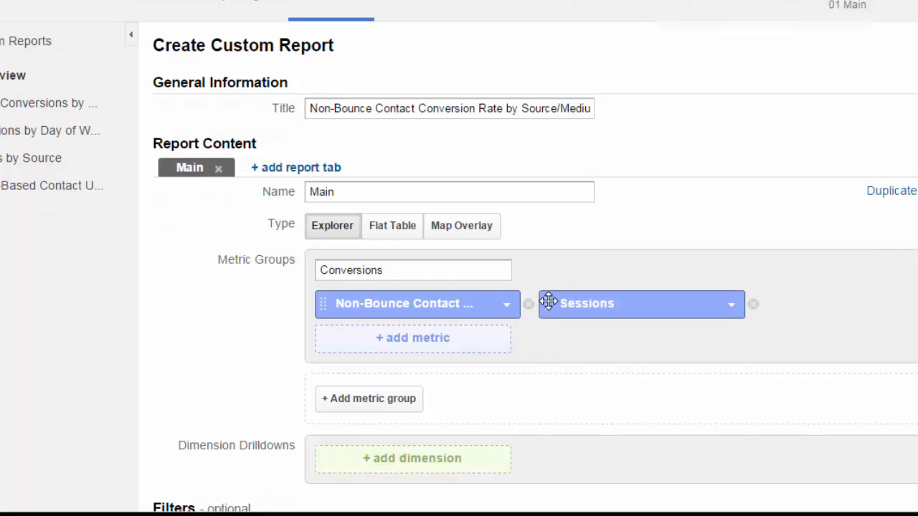
left_click_drag(549, 302, 320, 306)
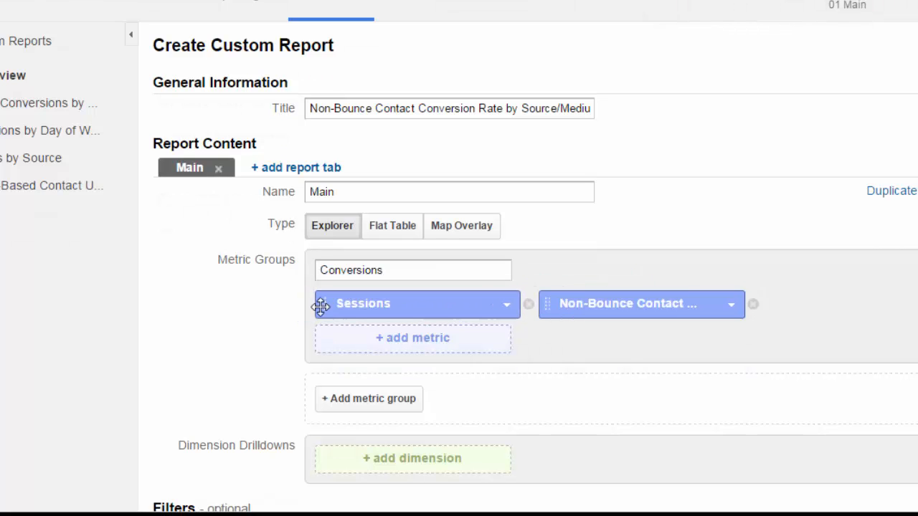
- Add Source / Medium as the report's dimension drilldown
left_click(420, 464)
type("sou")
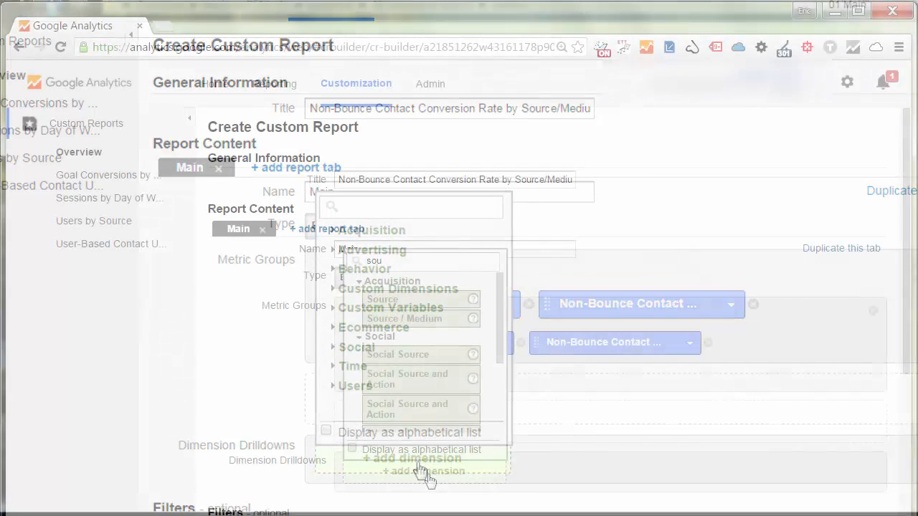
scroll(407, 345, "down", 1)
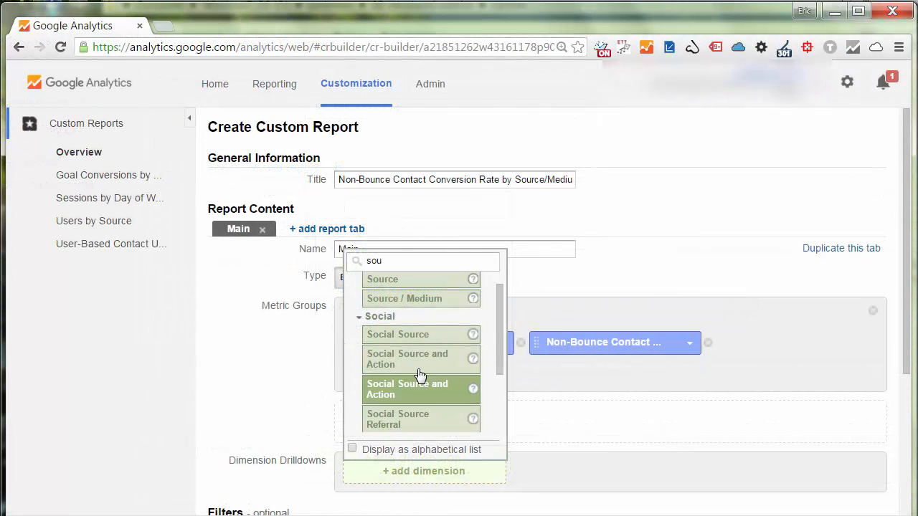
left_click(418, 309)
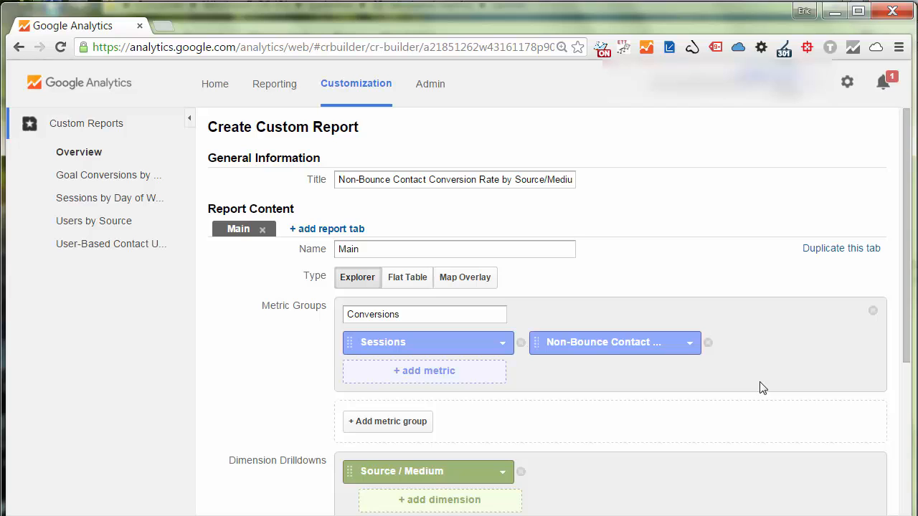
- Save the custom report and view its table of sessions and non-bounce conversion rates by source and medium
scroll(762, 389, "down", 2)
scroll(762, 389, "down", 1)
left_click(361, 474)
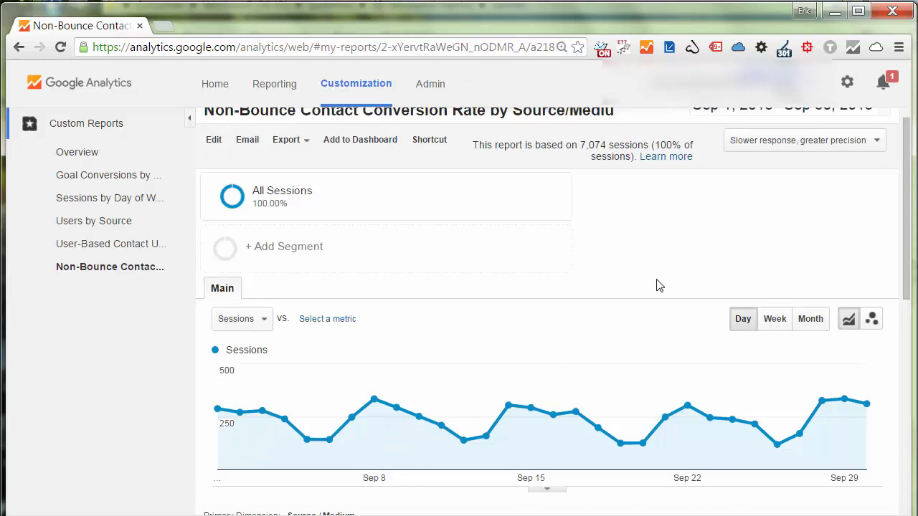
scroll(659, 285, "down", 2)
scroll(660, 284, "down", 2)
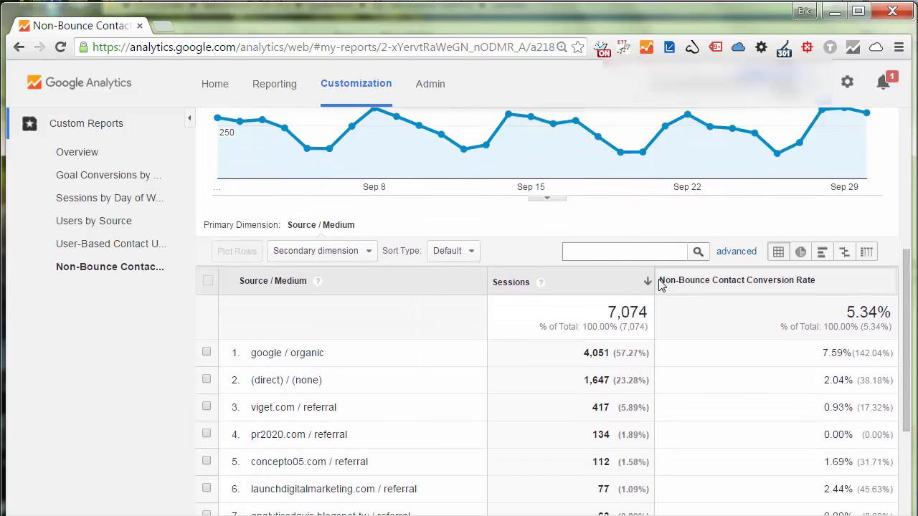
scroll(660, 283, "down", 1)
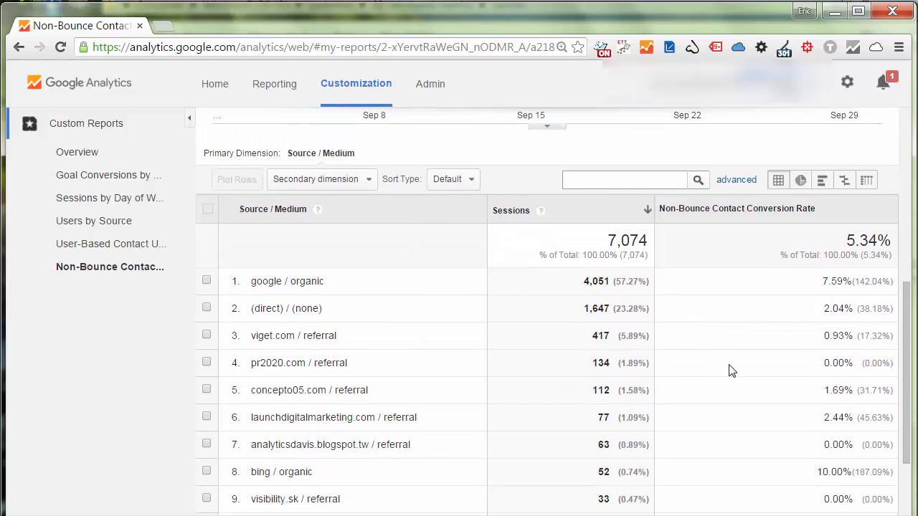